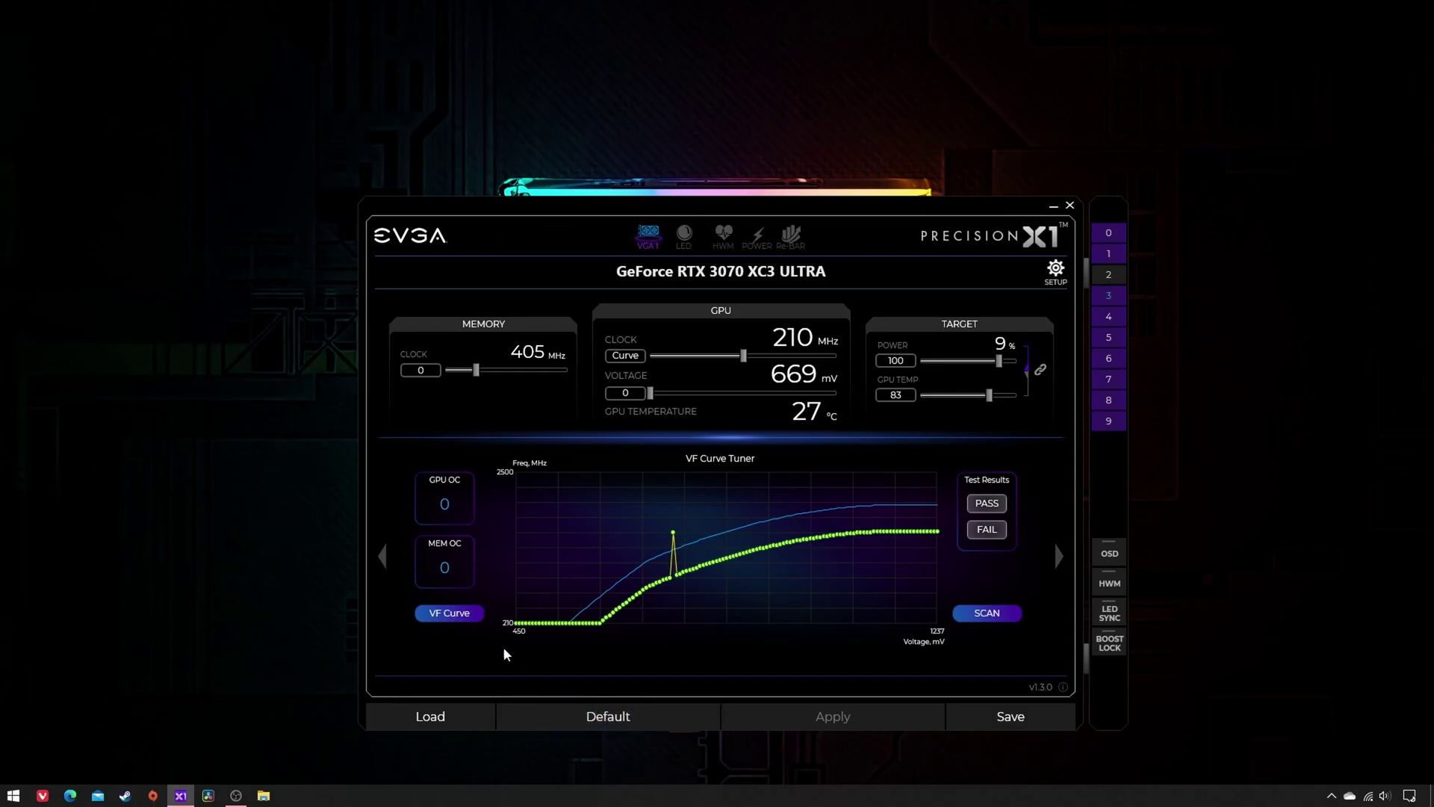
# - Reset the VF curve to default, lower the upper points ~460 MHz, and apply a 743 mV spike to ~1590 MHz
pyautogui.click(426, 613)
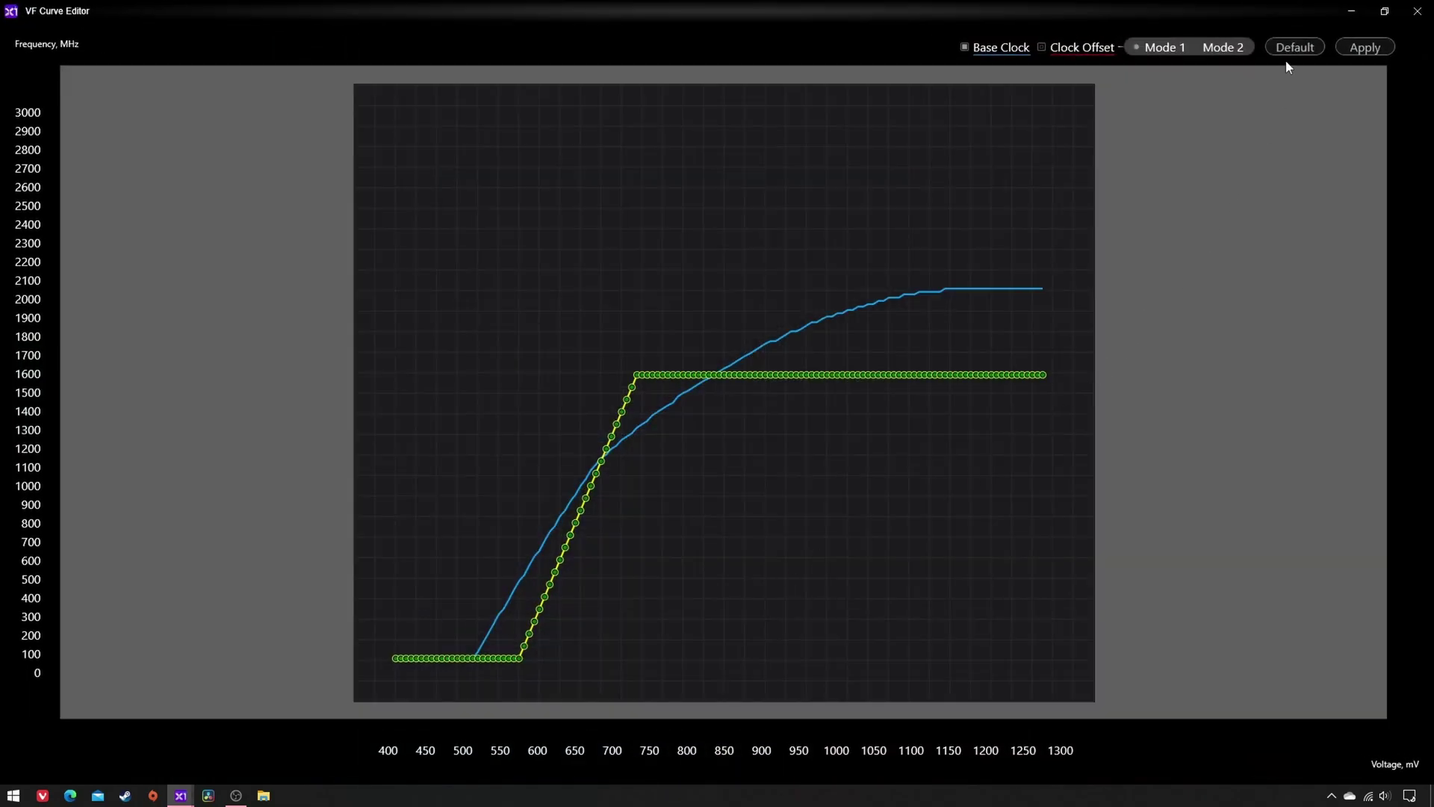
pyautogui.click(1288, 48)
pyautogui.moveTo(1062, 254); pyautogui.dragTo(474, 686)
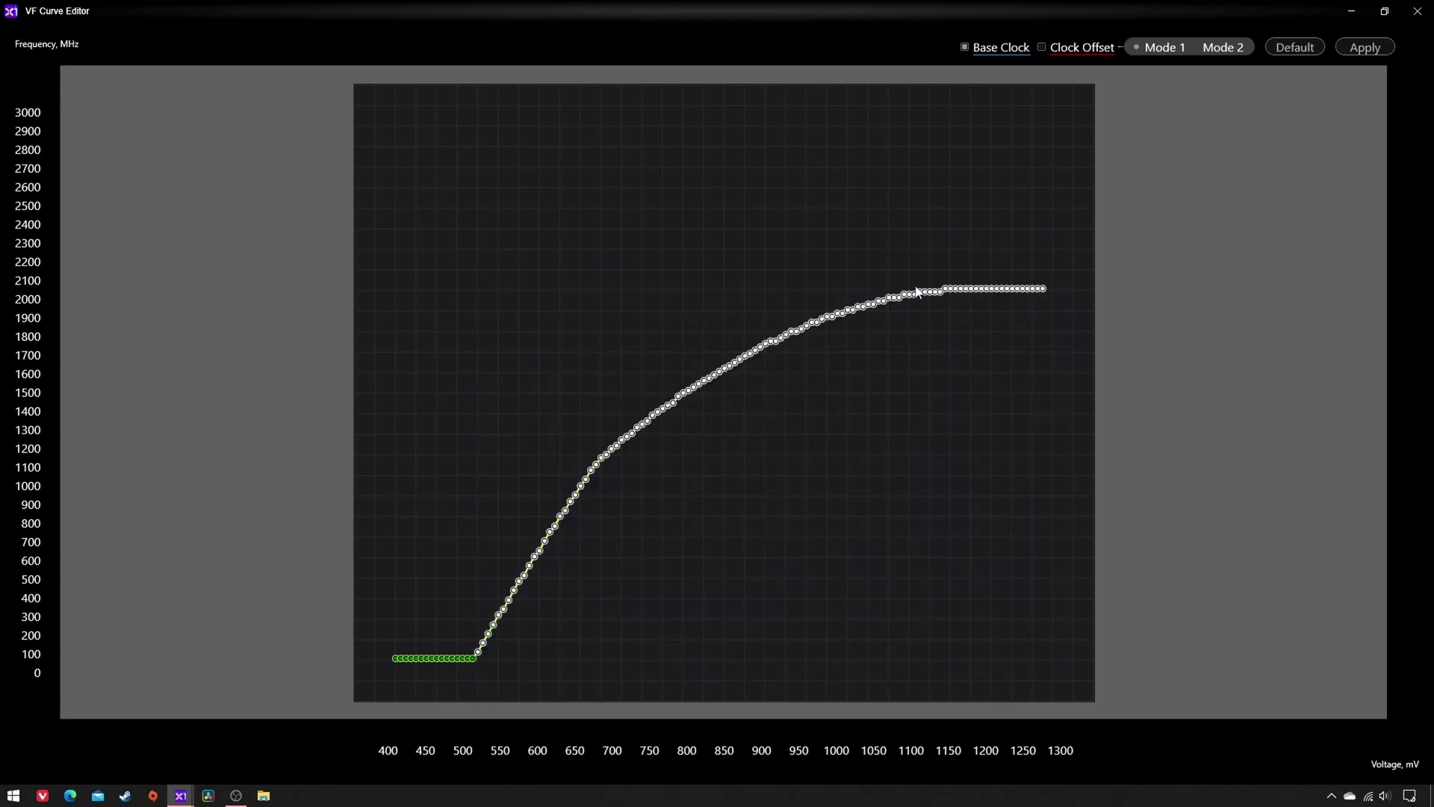
pyautogui.moveTo(945, 293); pyautogui.dragTo(933, 380)
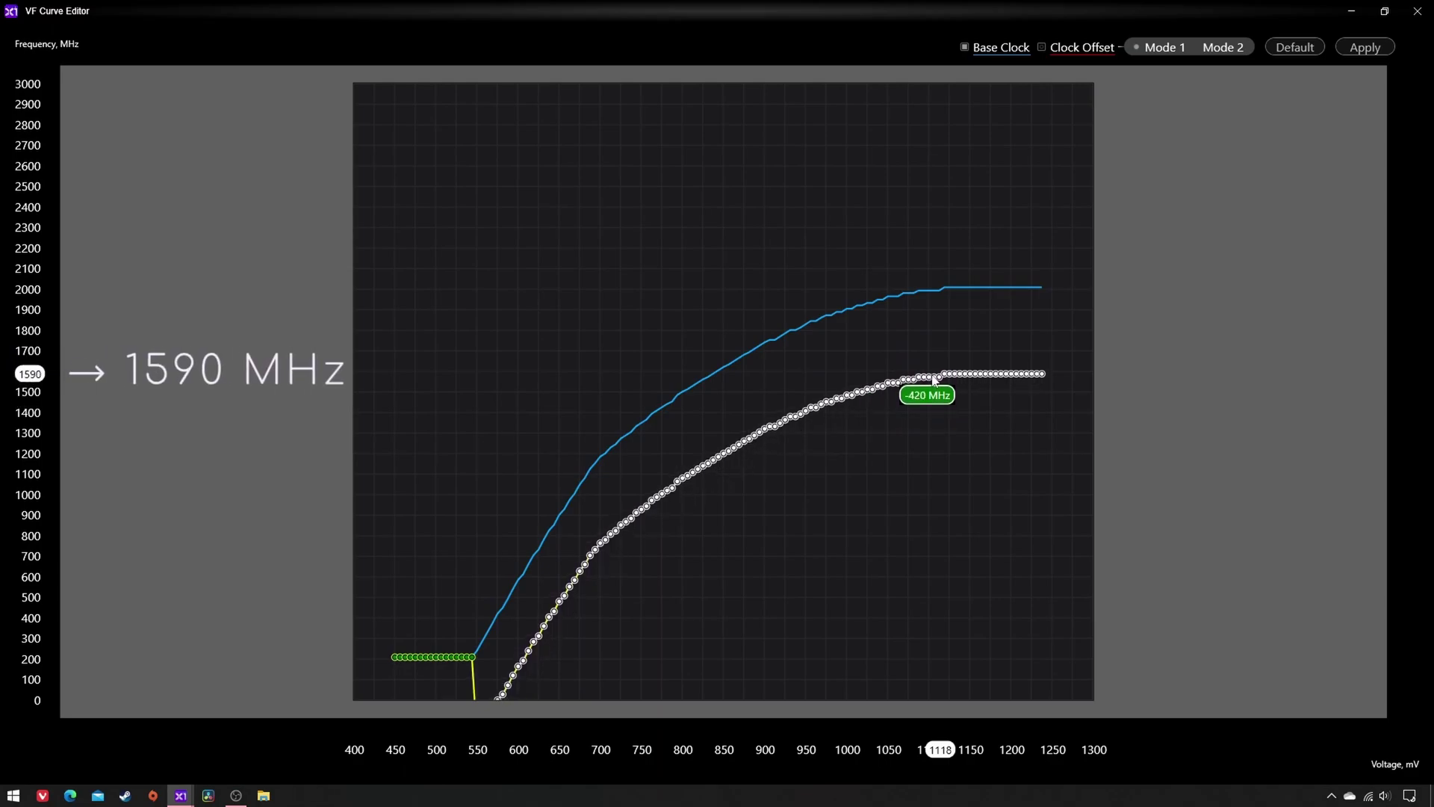
pyautogui.click(791, 486)
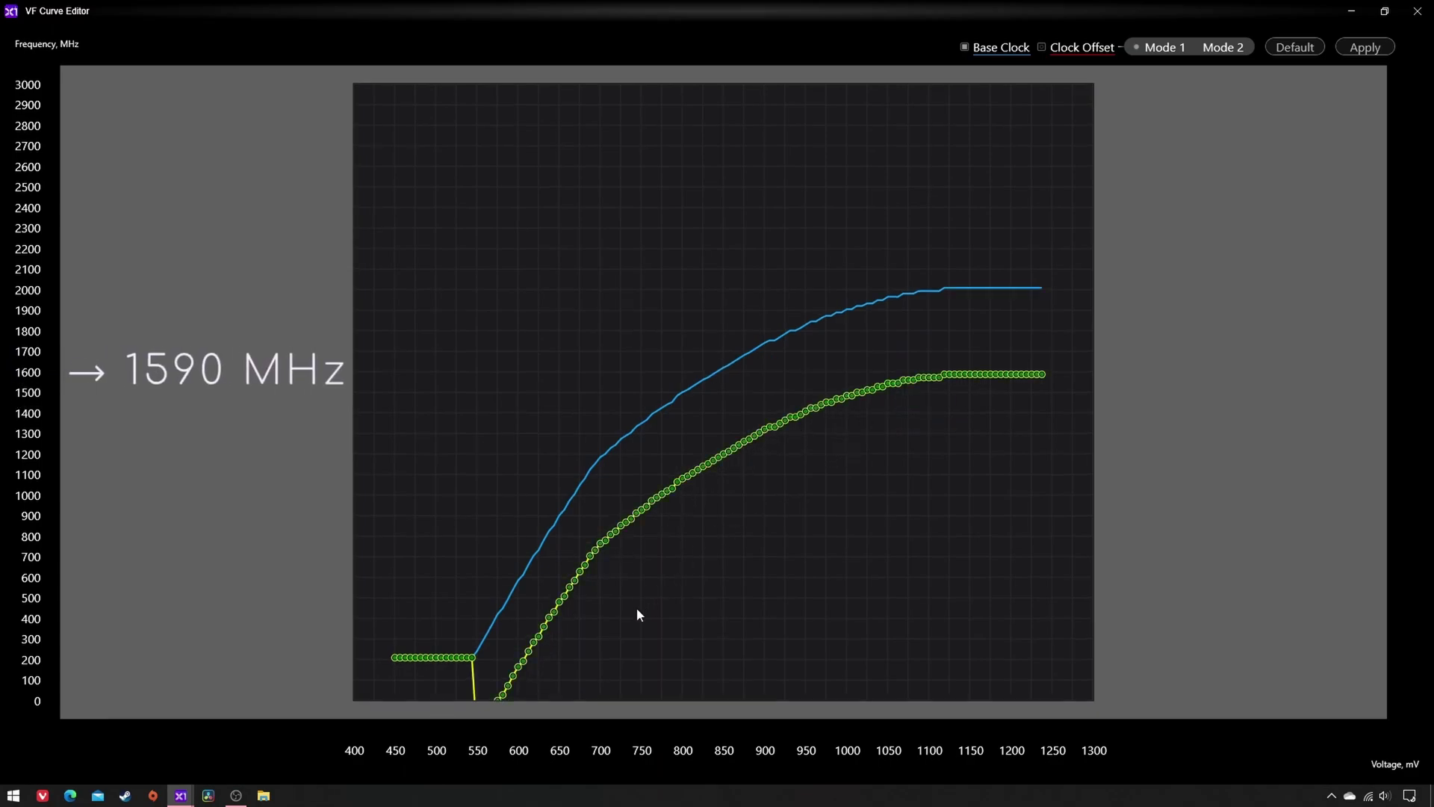
pyautogui.moveTo(637, 514)
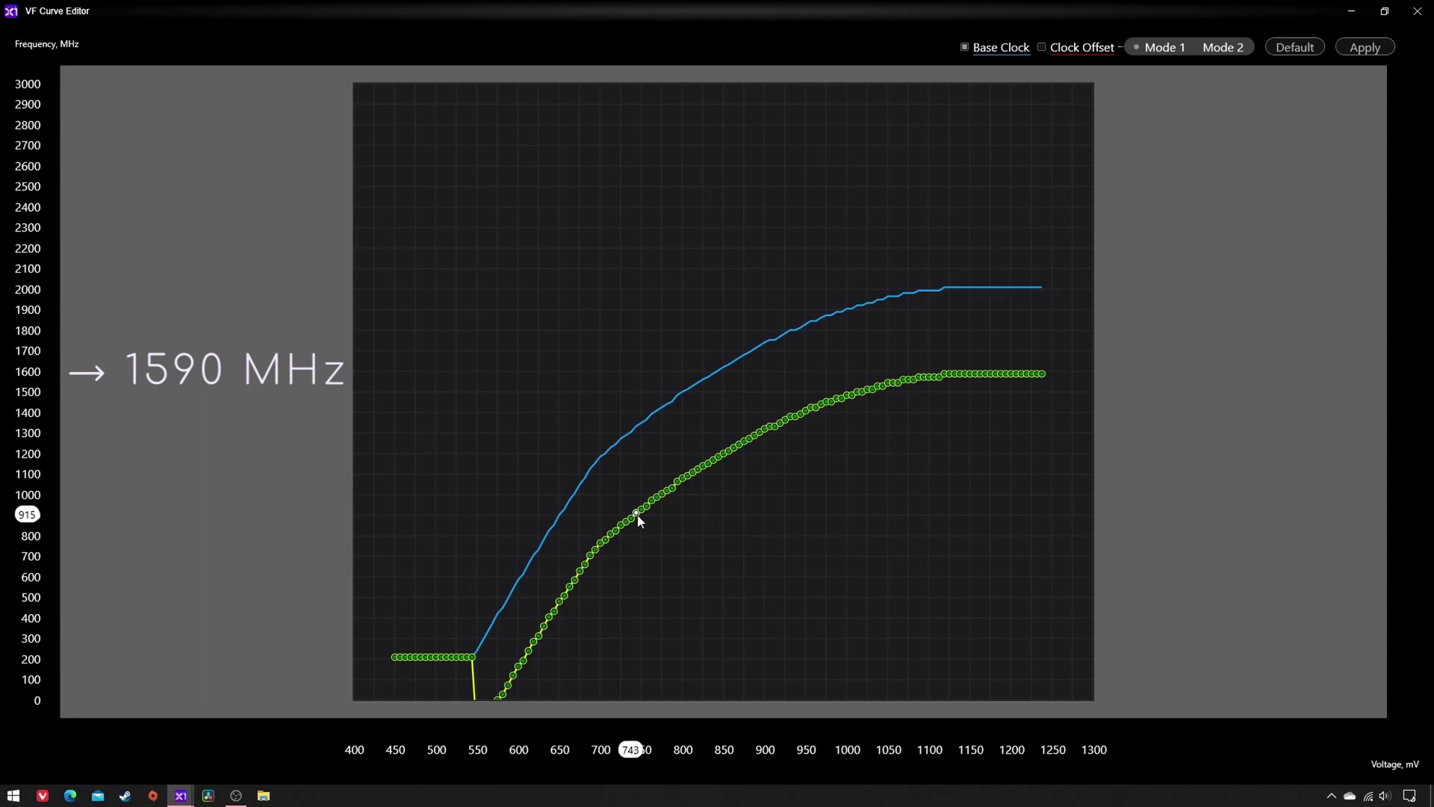
pyautogui.moveTo(637, 515); pyautogui.dragTo(651, 374)
pyautogui.click(1352, 54)
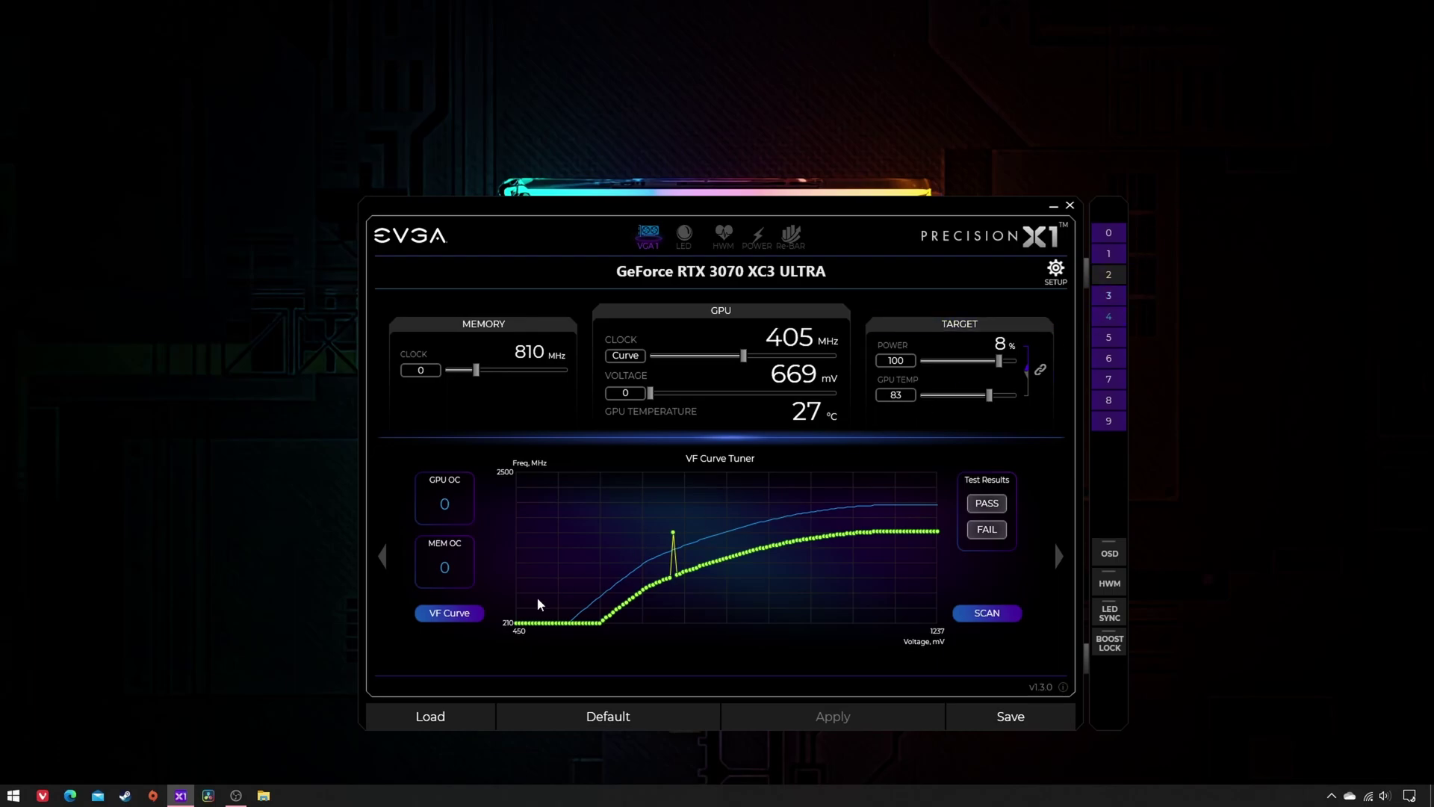
# - Load the saved profile so the curve becomes a linear ramp leveling off near 1600 MHz
pyautogui.click(372, 723)
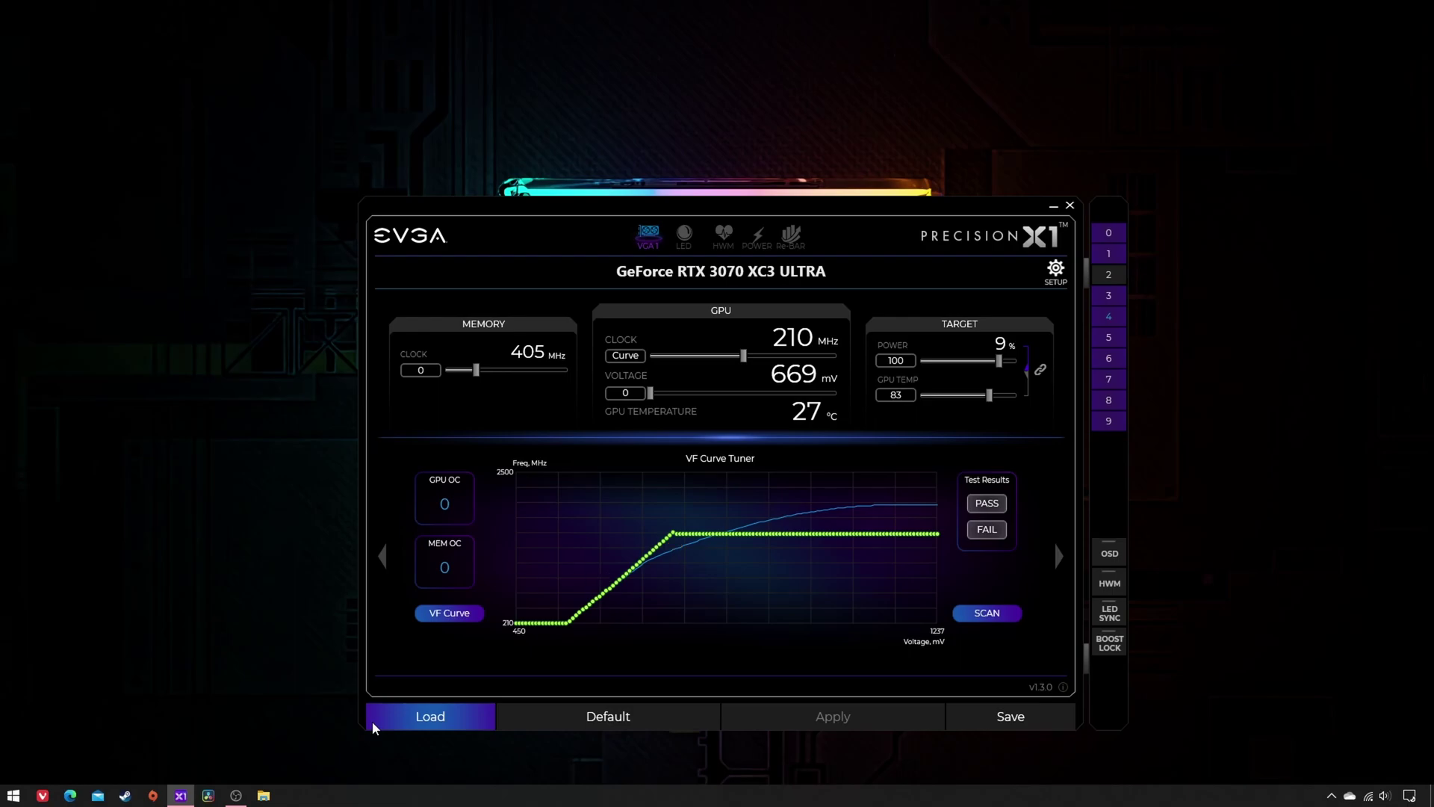
# - Open the full-screen VF Curve Editor to inspect the loaded ramp flattening around 1600 MHz
pyautogui.click(427, 615)
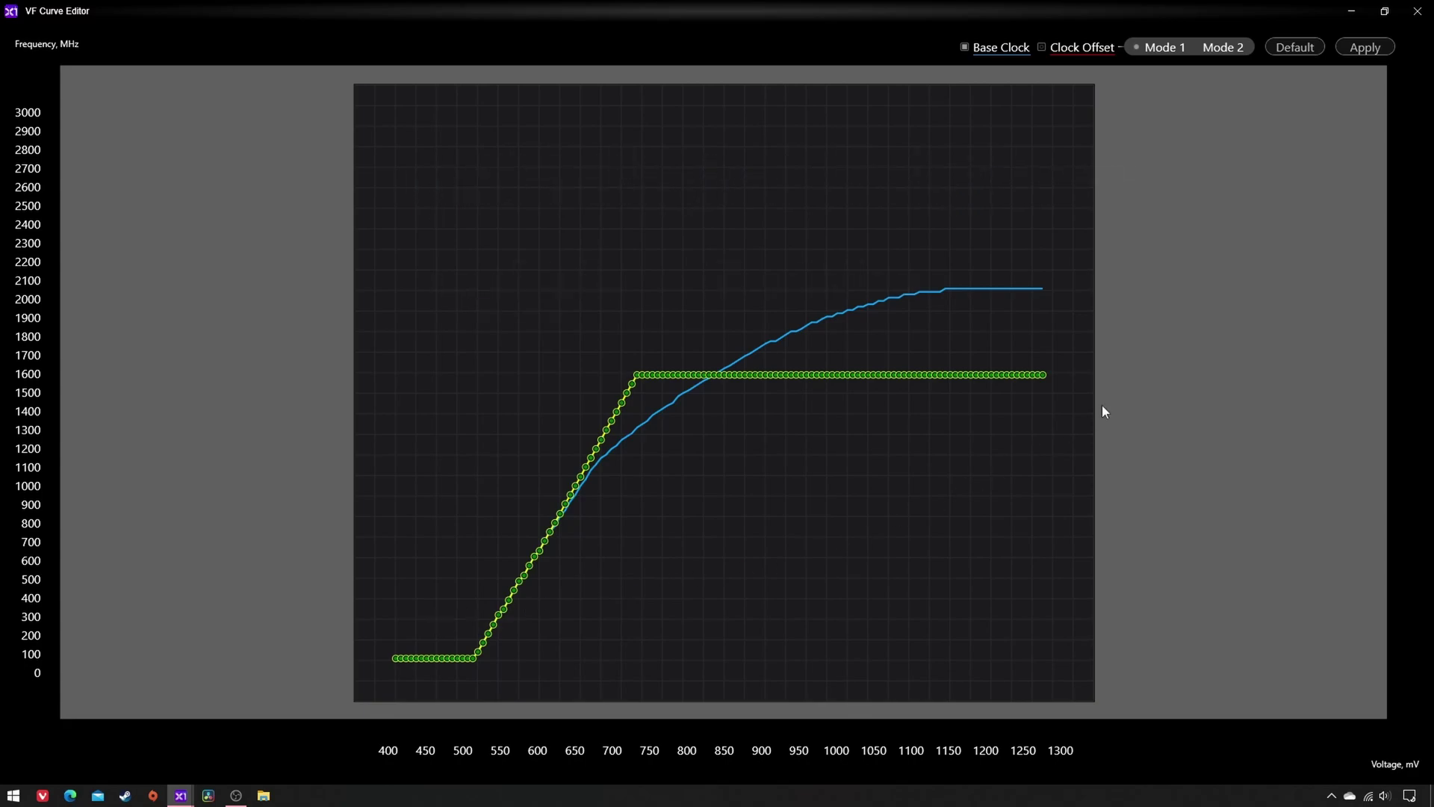
# - Close the VF Curve Editor to return to the main window's VF Curve Tuner
pyautogui.click(1416, 10)
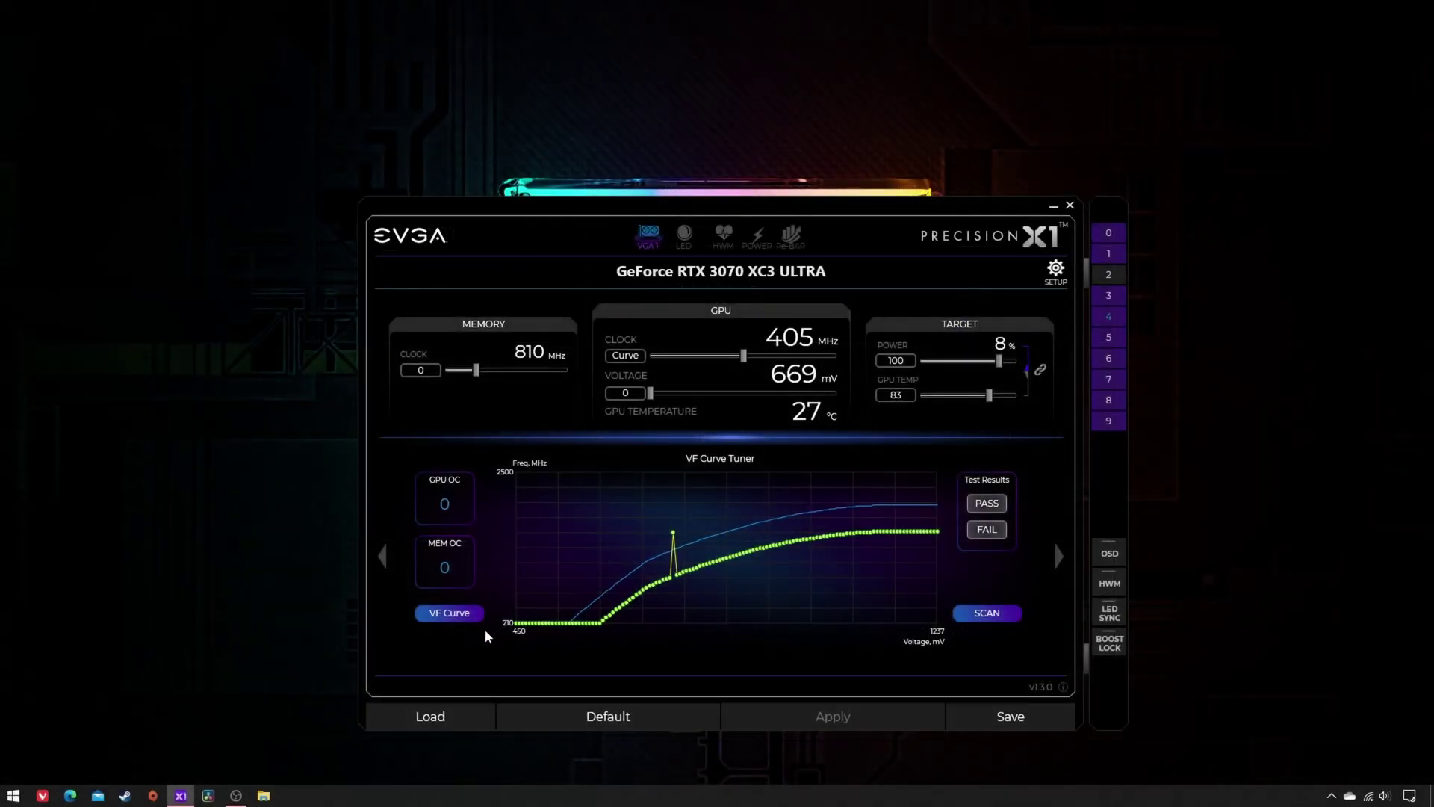
# - Reload the saved linear-ramp profile in place of the spiked curve
pyautogui.click(373, 722)
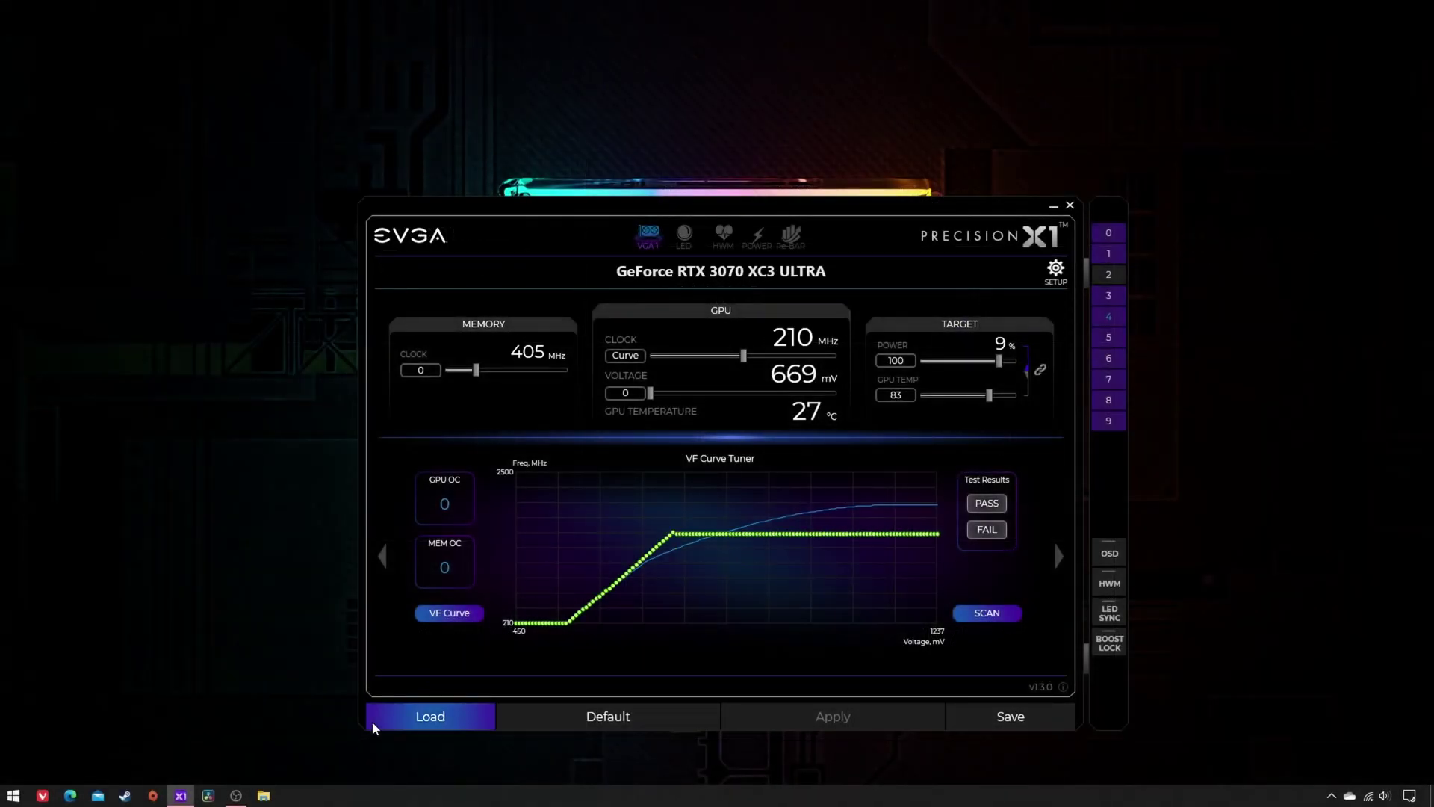